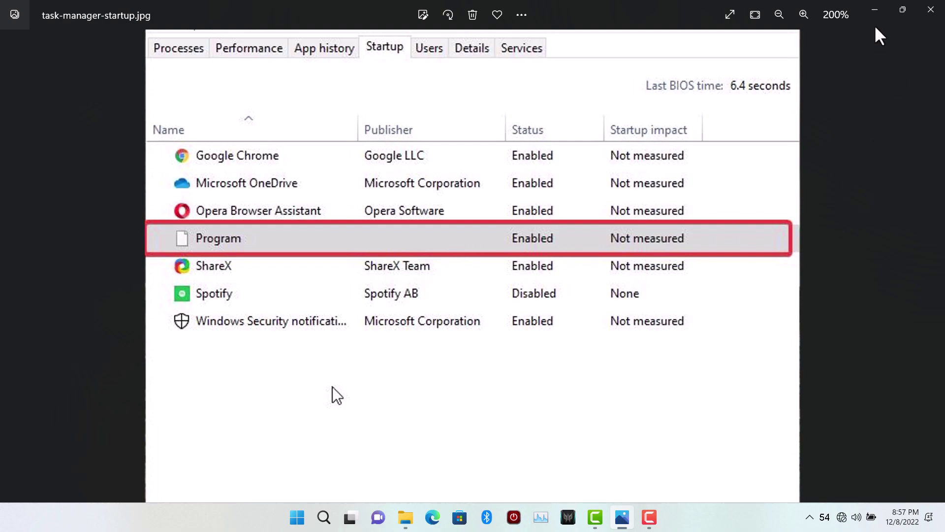
Minimize the image viewer, open Task Manager's list of startup apps and select the Ground entry
click(875, 9)
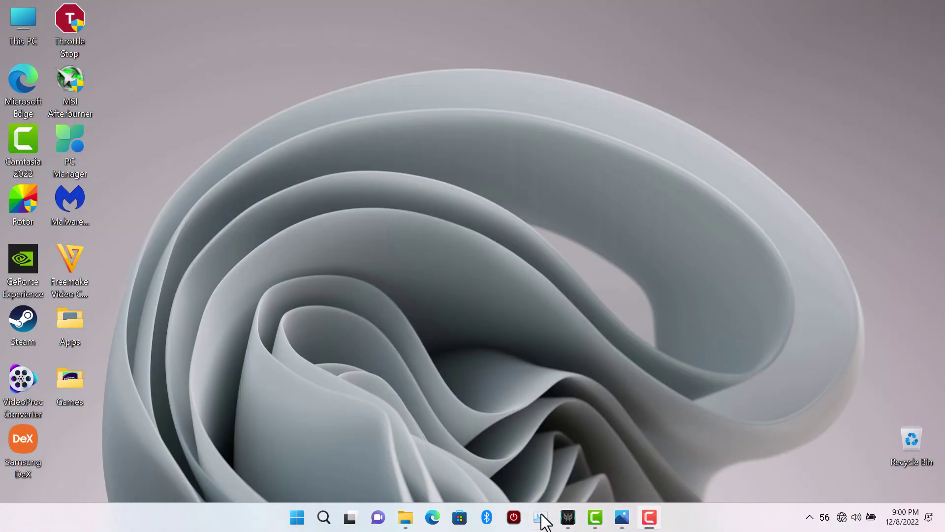
key(ctrl+shift+Escape)
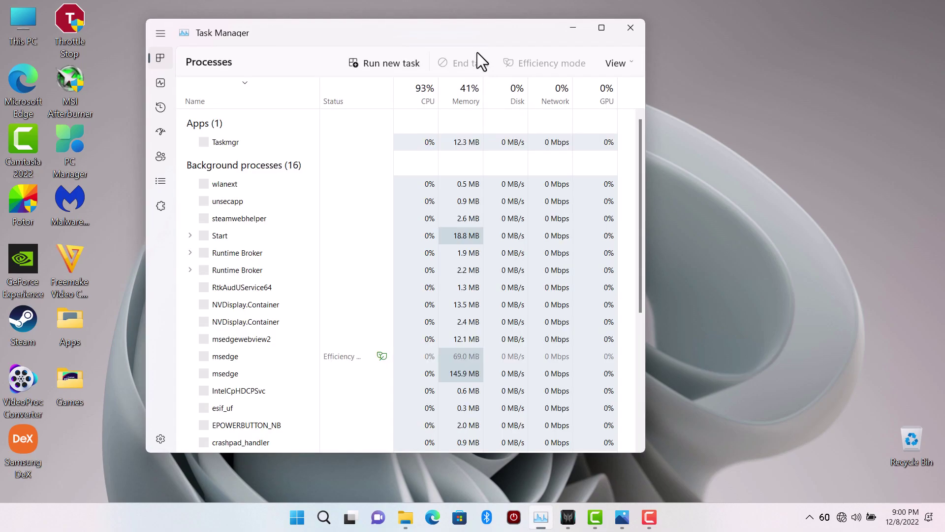
click(160, 131)
click(250, 152)
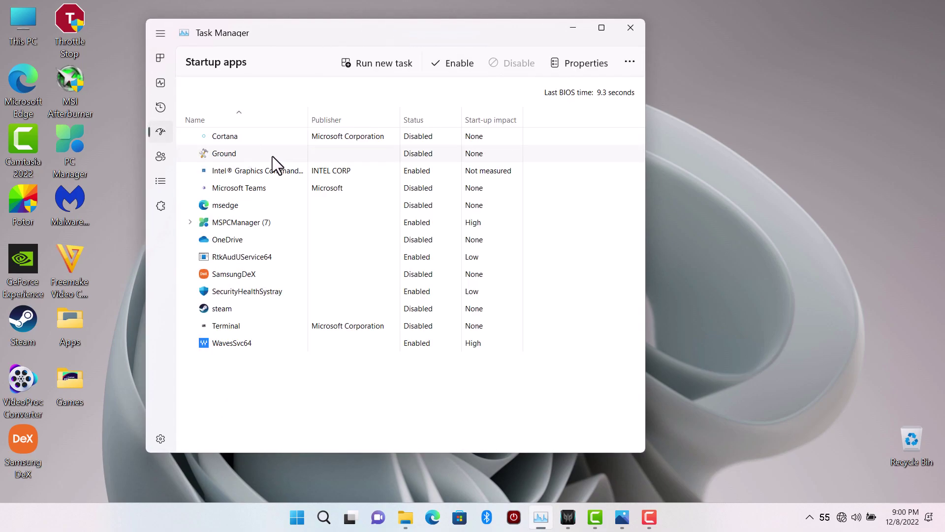
Inspect the file location of the Ground startup app, closing the folder and Task Manager when done
right_click(253, 153)
click(314, 196)
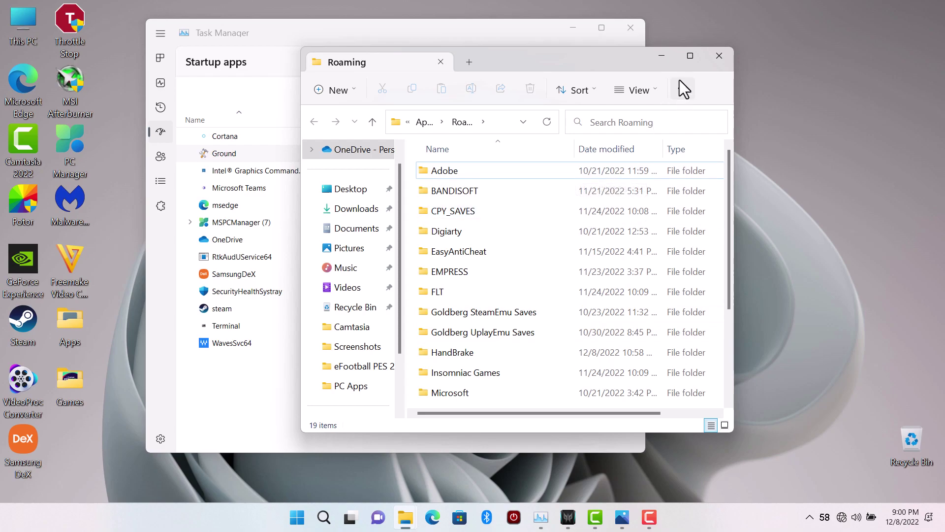
click(719, 55)
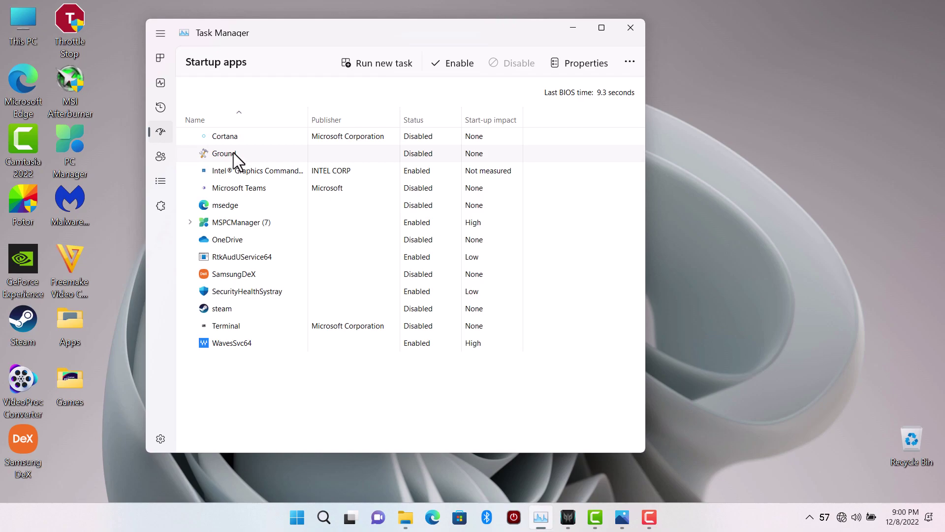
click(629, 28)
Bring up the Downloads folder window, reposition it and open the extracted Autoruns folder
mouse_move(406, 517)
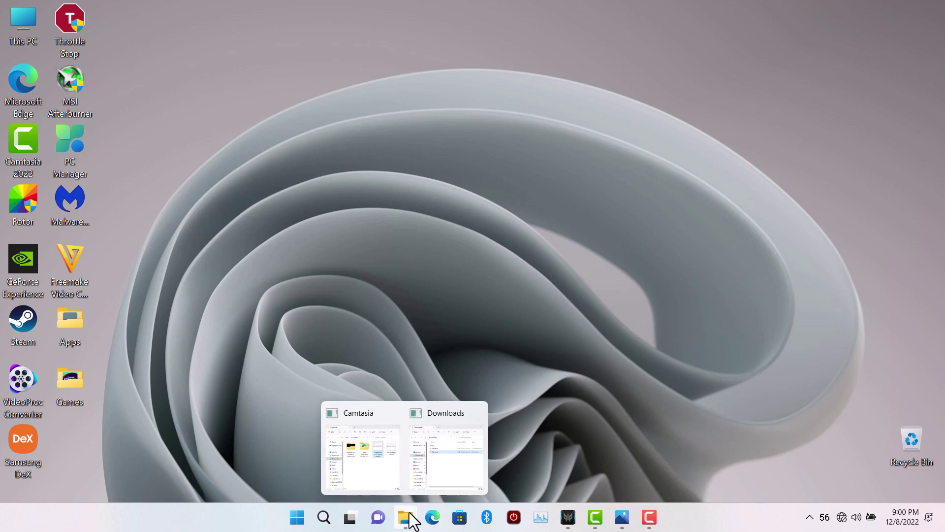
click(468, 457)
drag(504, 48, 455, 39)
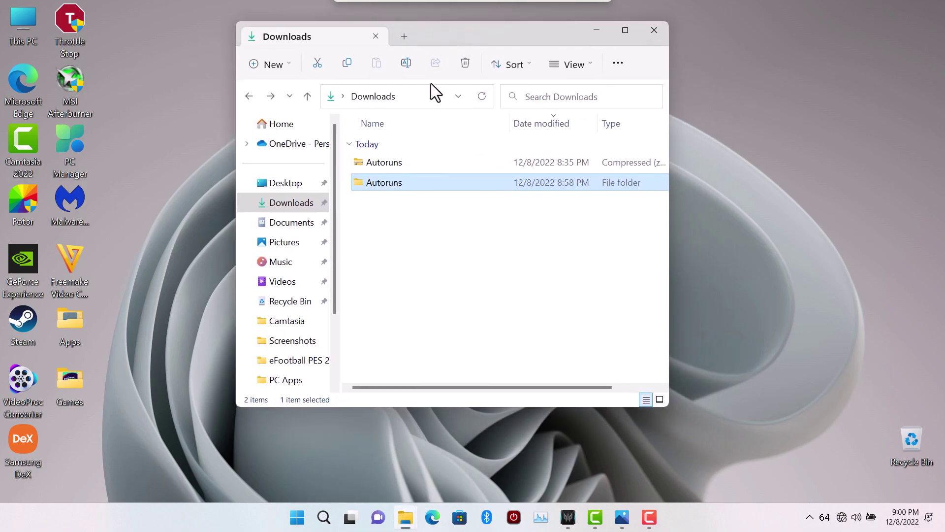
double_click(421, 182)
Run the Autoruns application as administrator, allow it to make changes and minimize the folder window
click(384, 184)
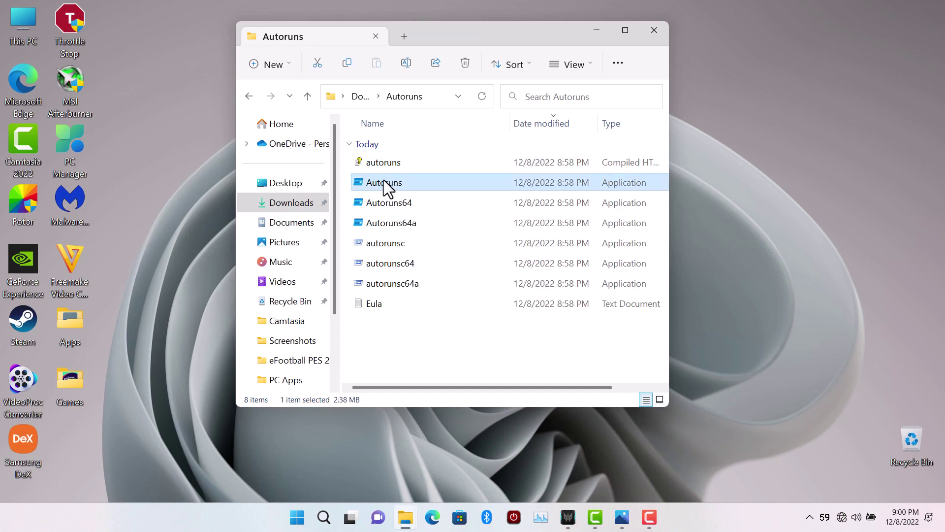
right_click(383, 180)
click(450, 240)
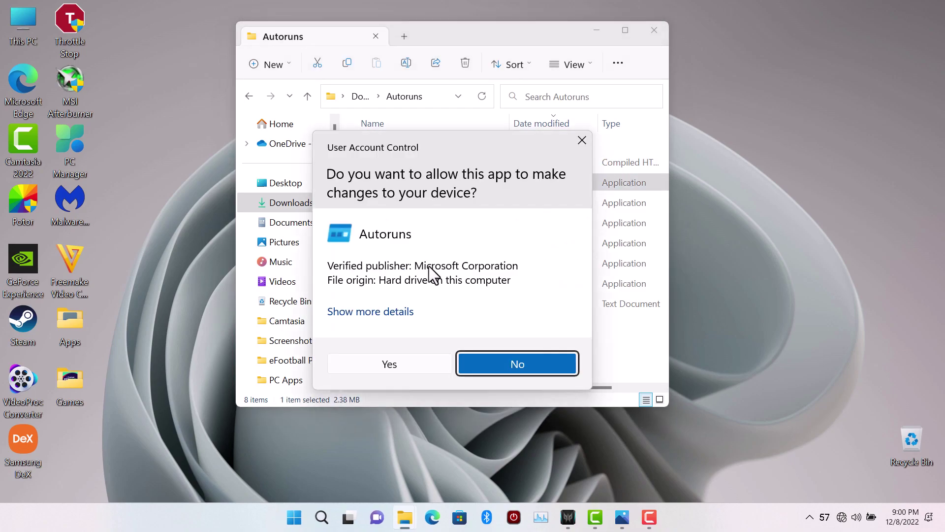
click(381, 367)
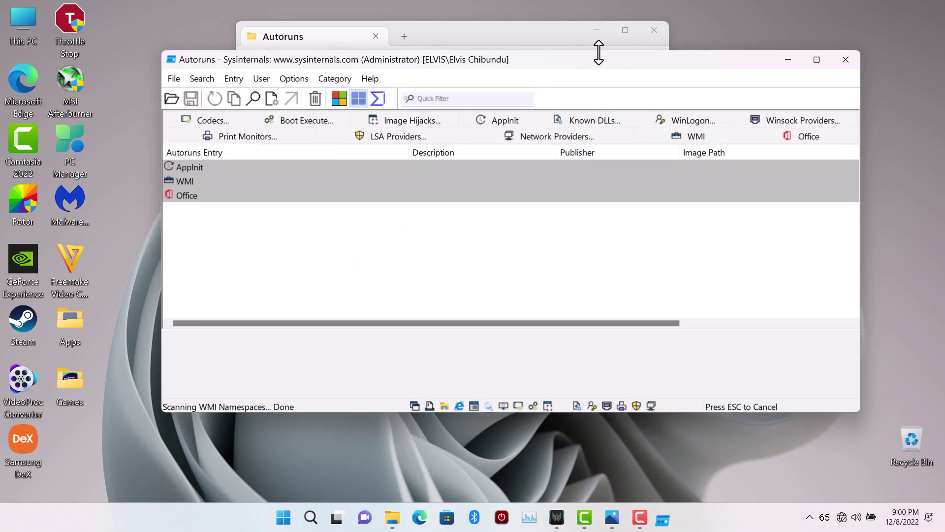
click(598, 31)
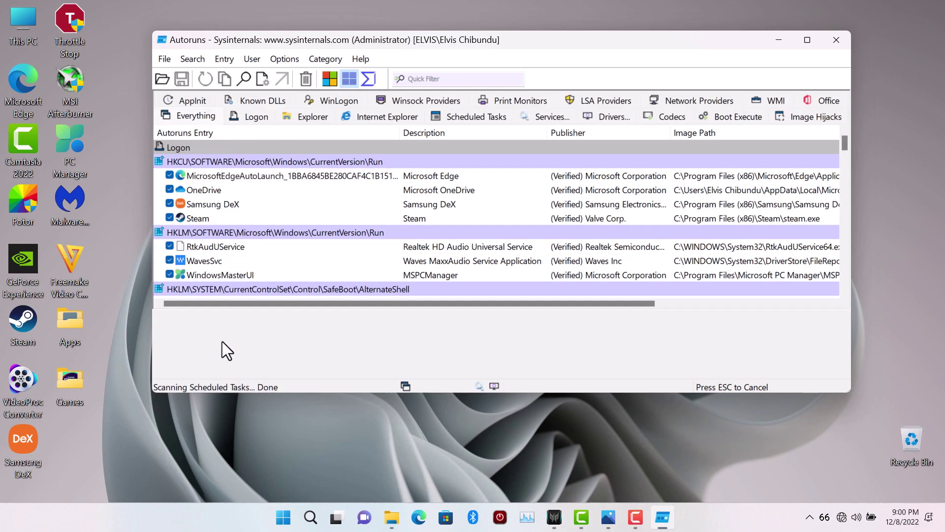
Show only the Logon entries, disable the unverified Ground.lnk item in the user's Startup folder and select it
click(241, 117)
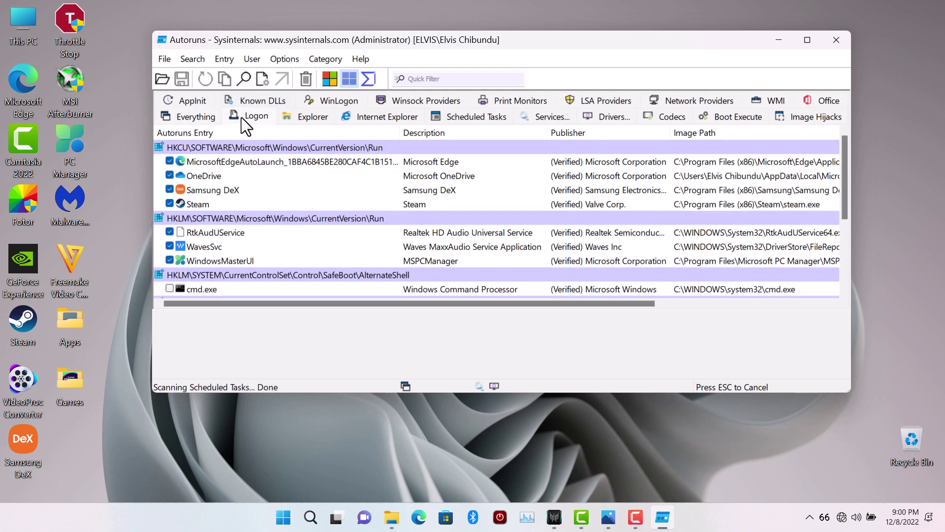
scroll(245, 238, down, 3)
click(169, 260)
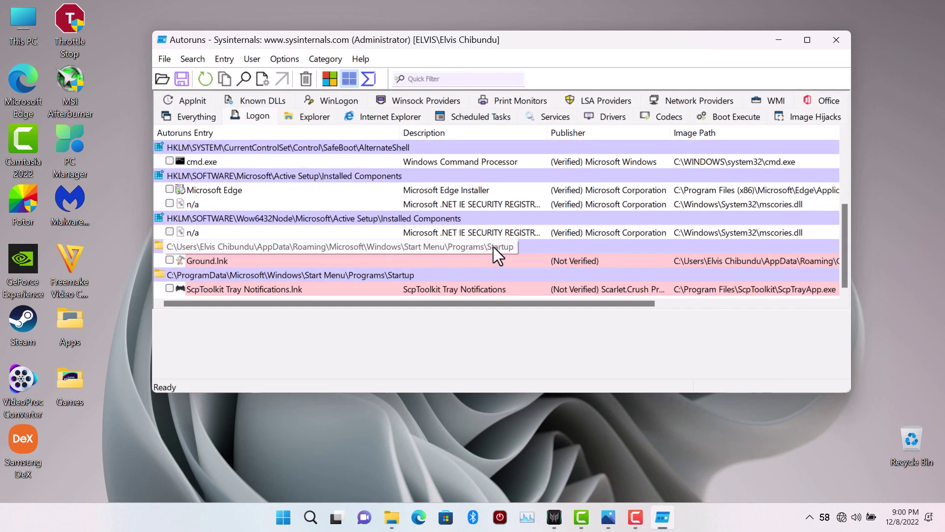
click(213, 260)
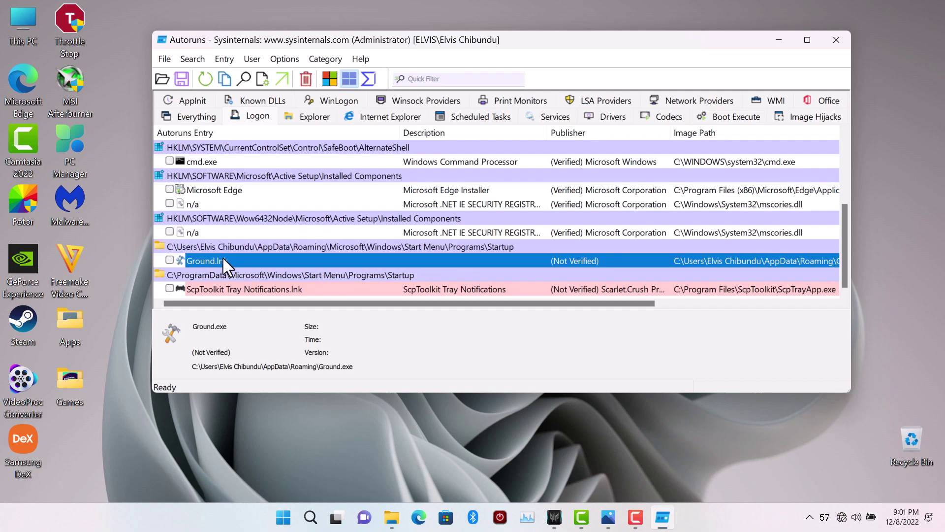
Toggle the MicrosoftEdgeAutoLaunch startup entry off and back on
scroll(211, 259, up, 3)
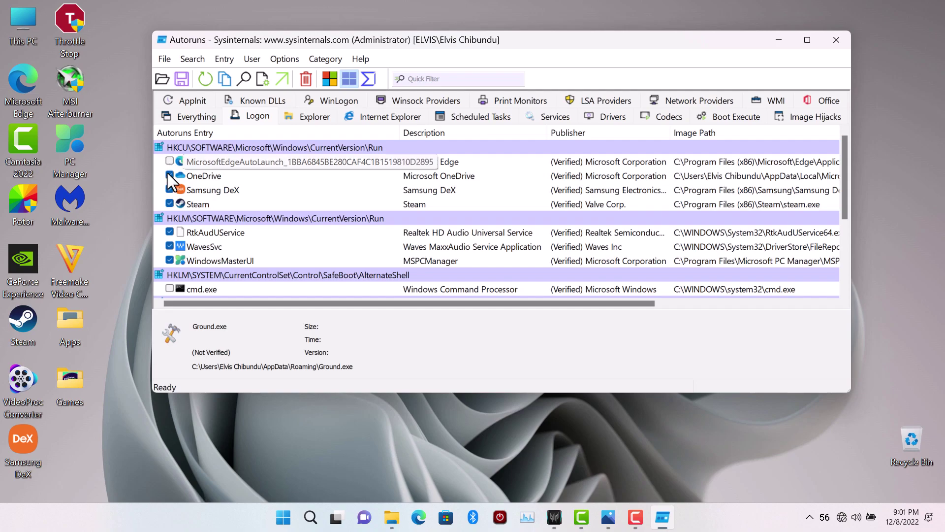
click(168, 161)
Try to delete the Ground.lnk entry from the Logon list
scroll(258, 198, down, 3)
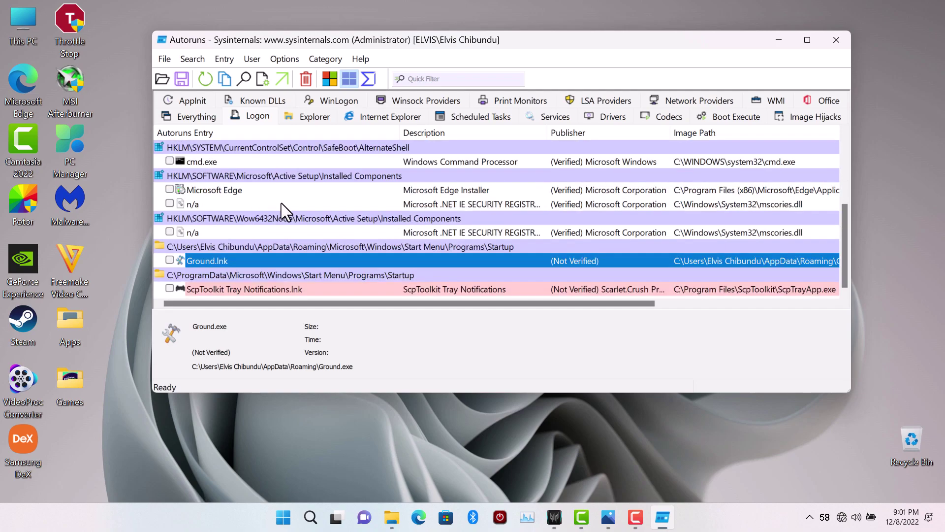
right_click(217, 257)
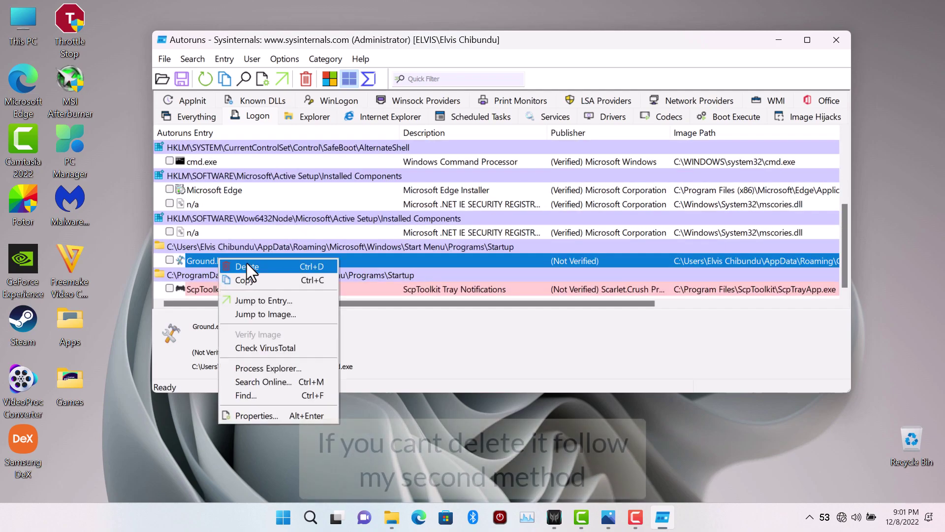
click(245, 261)
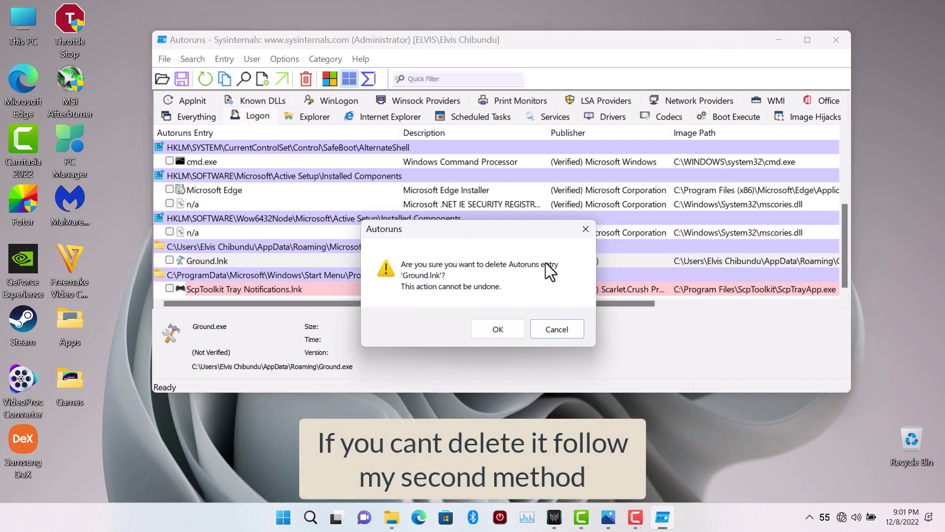
click(507, 330)
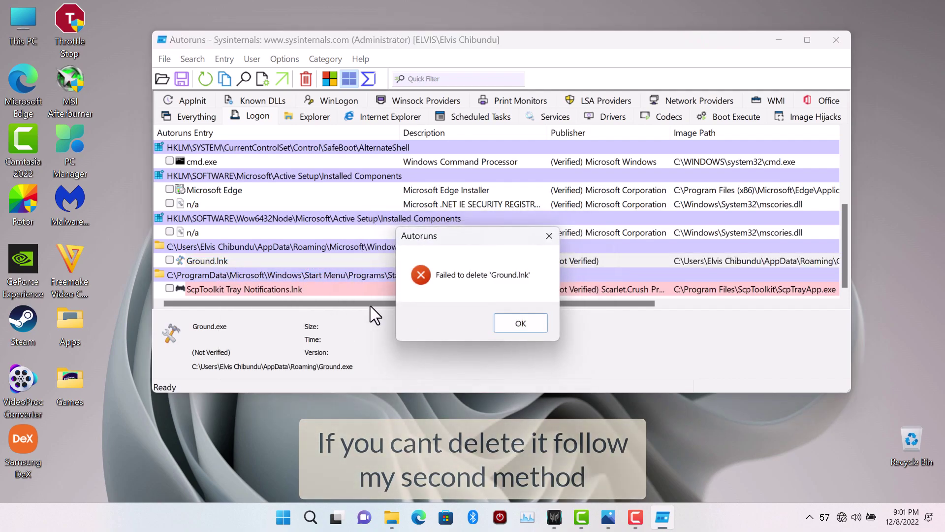
click(517, 324)
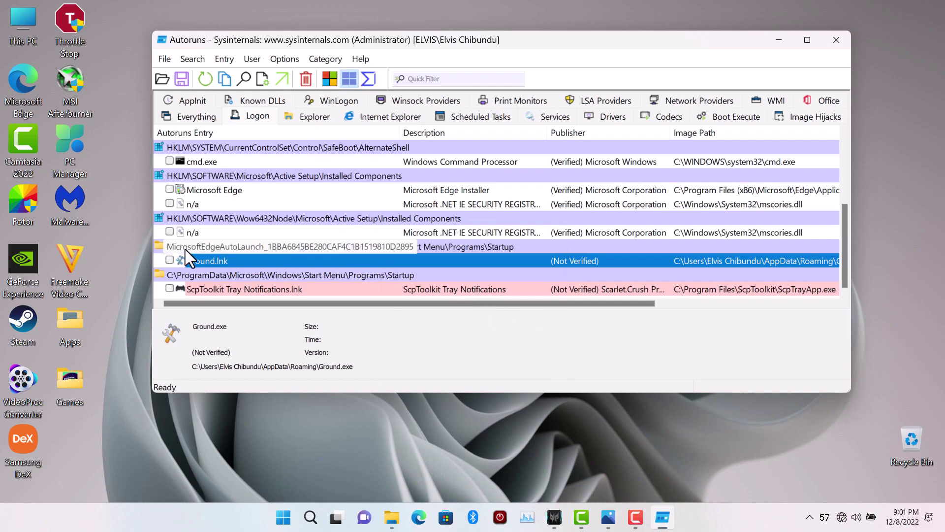
Try to re-enable the Ground.lnk startup entry
click(167, 261)
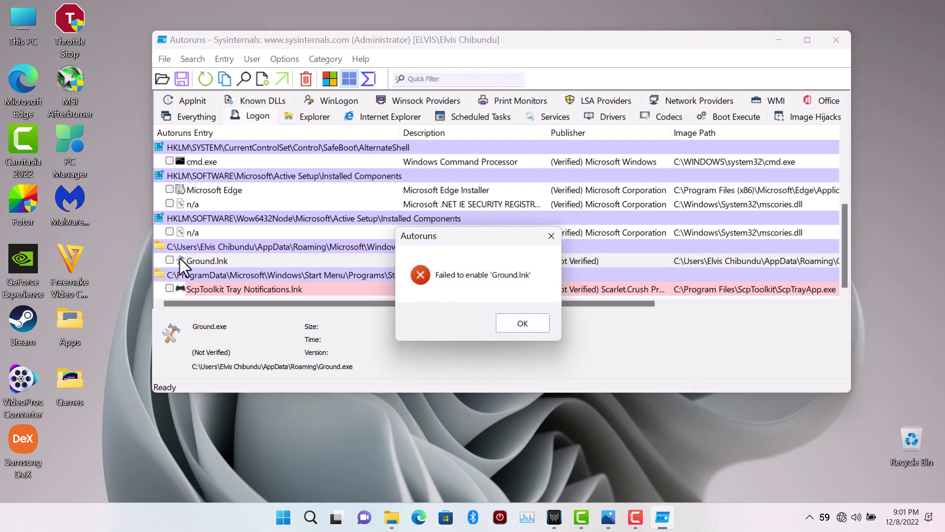
click(521, 324)
scroll(251, 246, up, 3)
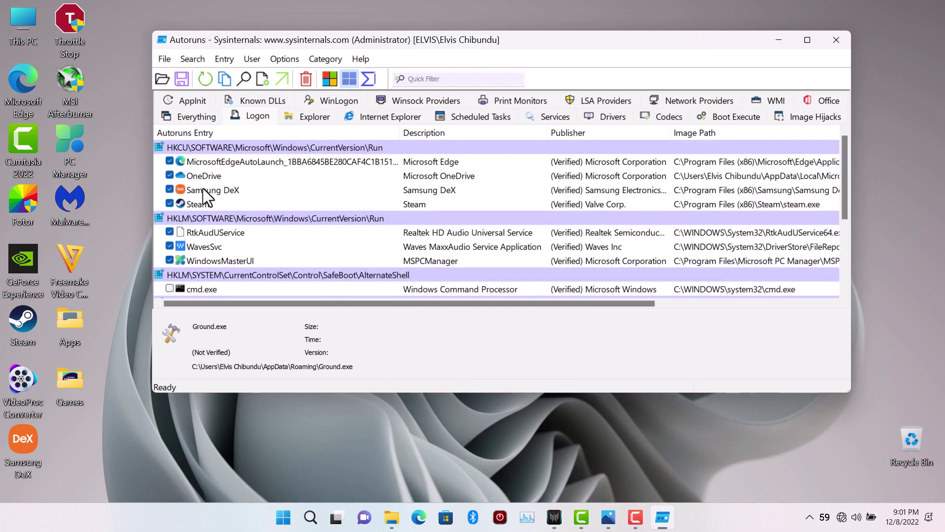
scroll(212, 201, down, 3)
click(168, 260)
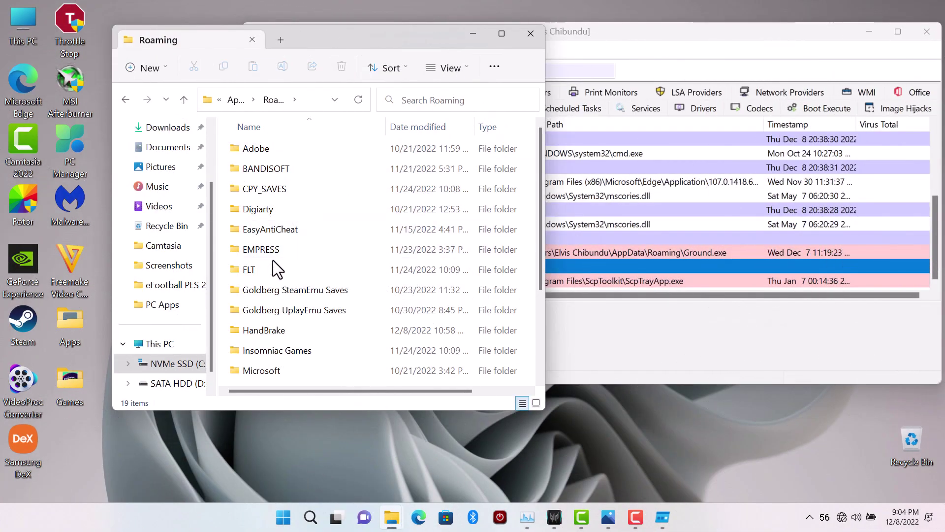
Look through the Roaming folder for the Ground file, then launch WinRAR and reposition its window
scroll(273, 307, down, 3)
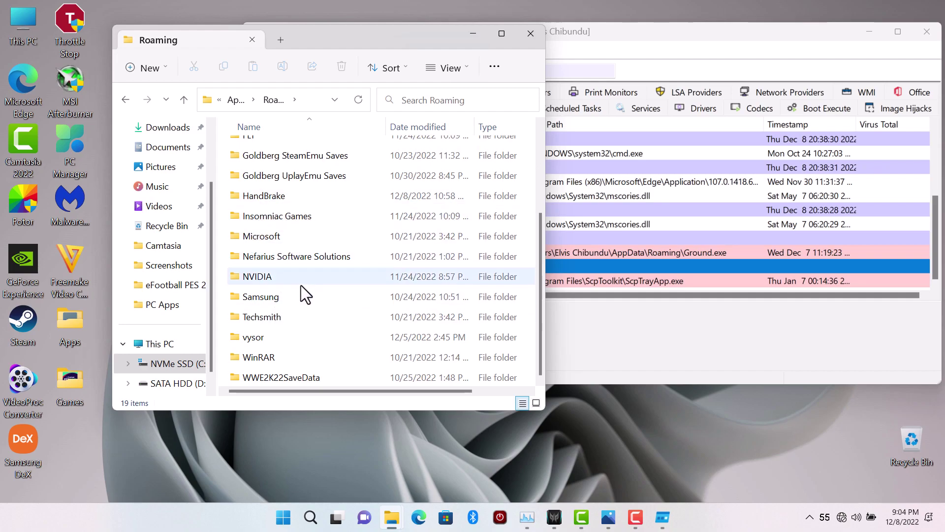
click(283, 521)
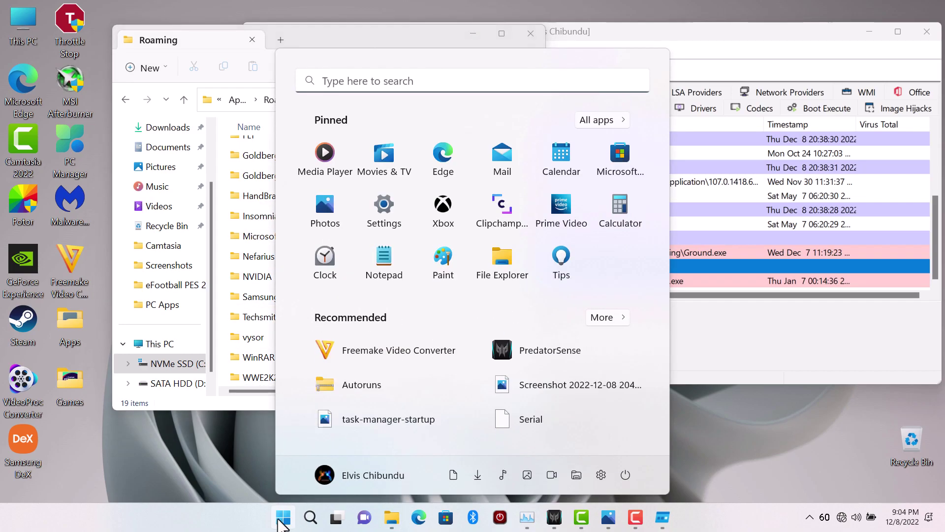
text(wi)
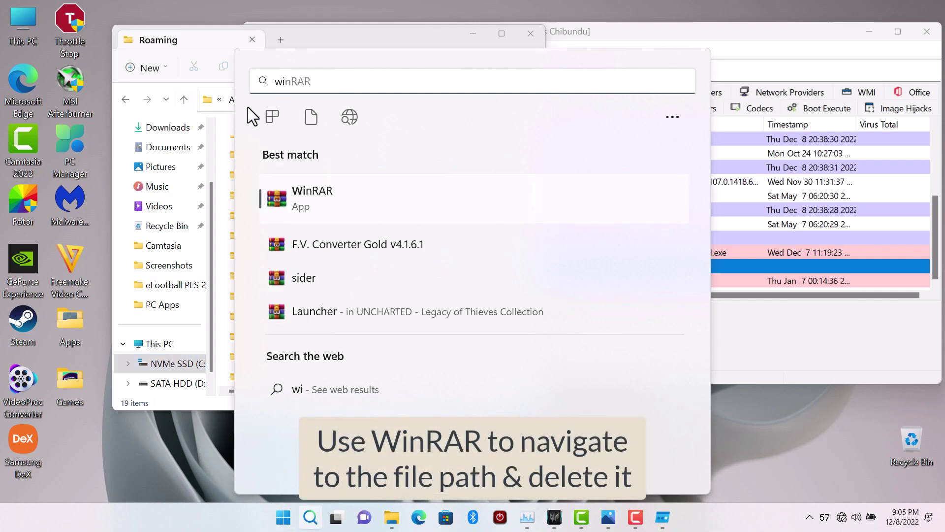
click(320, 184)
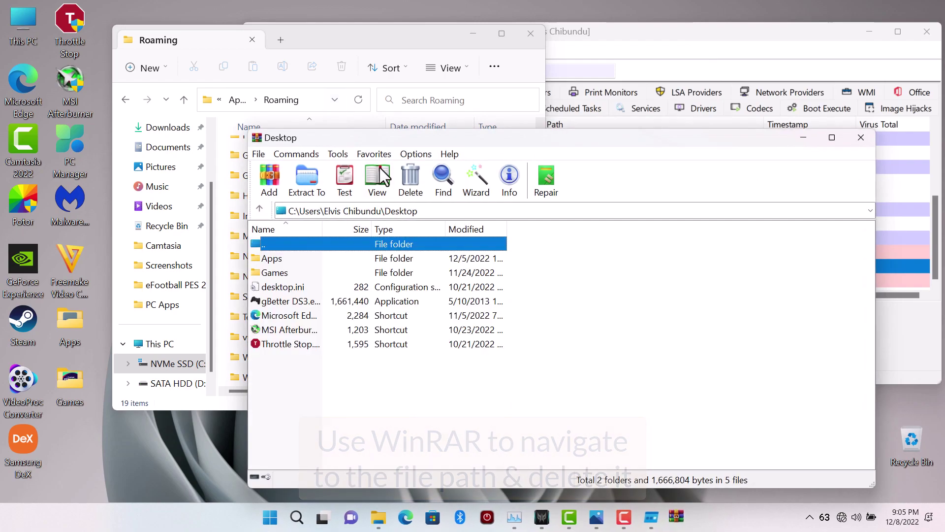
drag(385, 140, 260, 84)
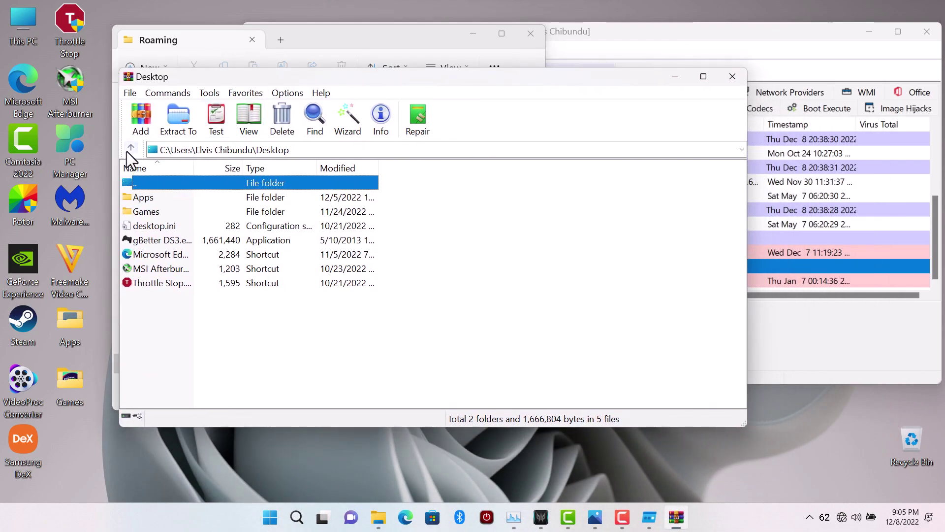
Browse in WinRAR from the Desktop folder through the user's profile folder and up to the root of drive C:
click(127, 150)
click(127, 150)
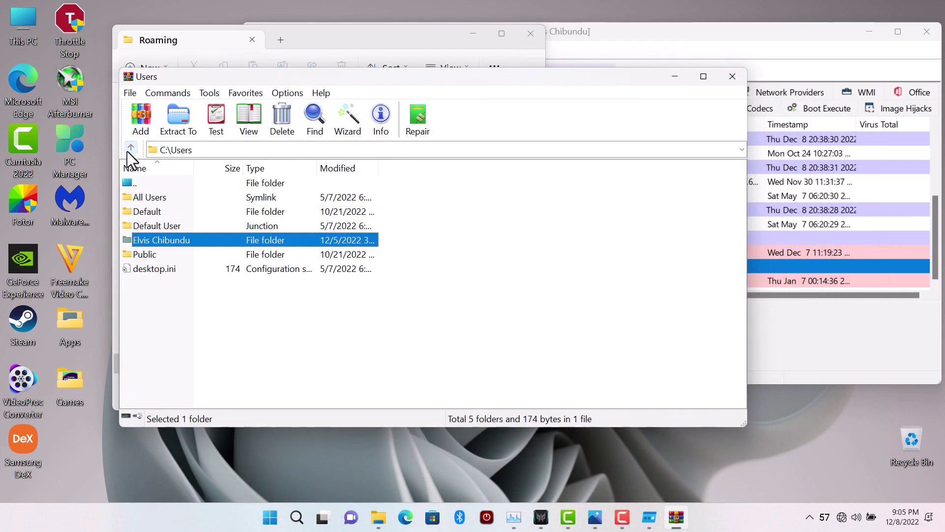
double_click(169, 238)
click(763, 328)
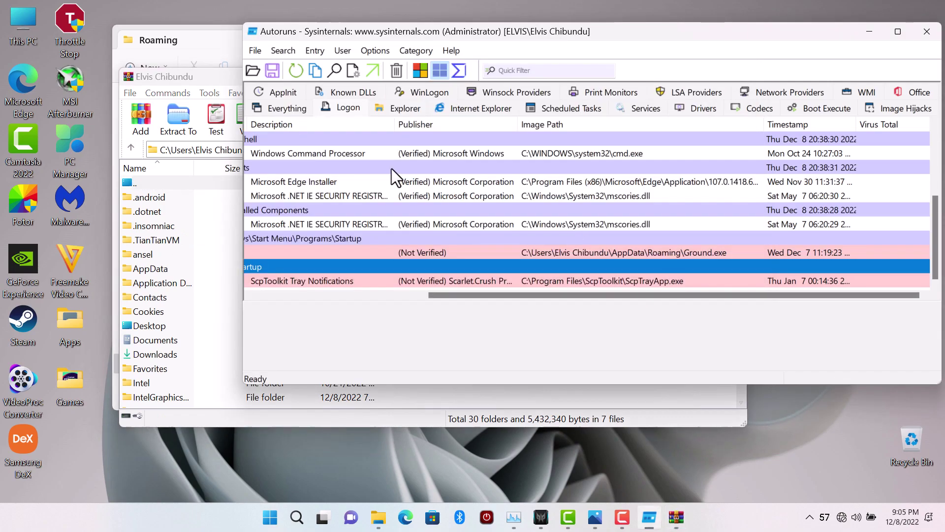
click(128, 151)
click(128, 149)
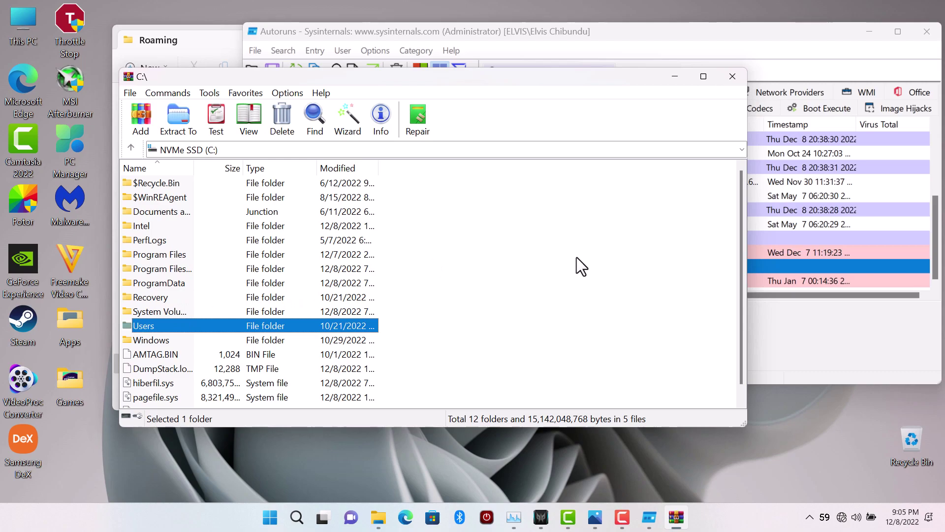
Move the Autoruns window aside and examine the image path of the Ground.lnk entry
click(785, 268)
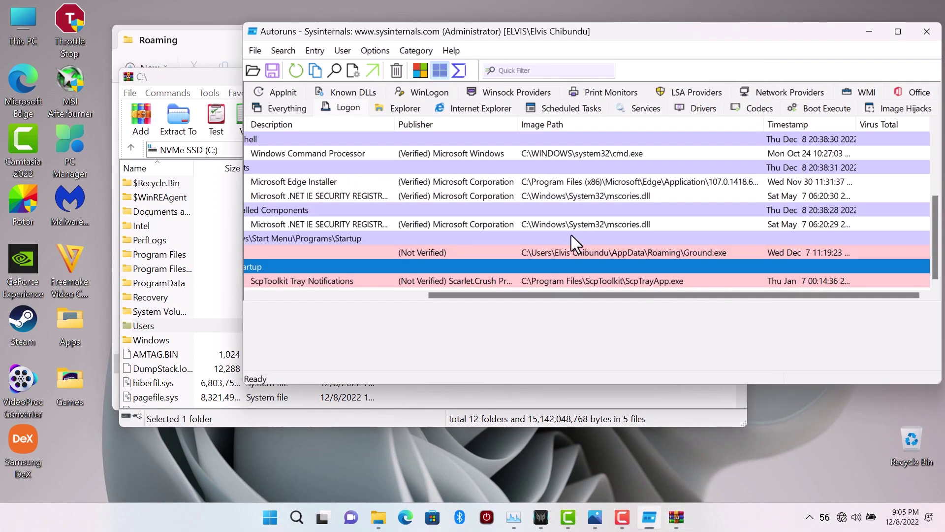
drag(534, 35, 642, 22)
drag(611, 282, 419, 280)
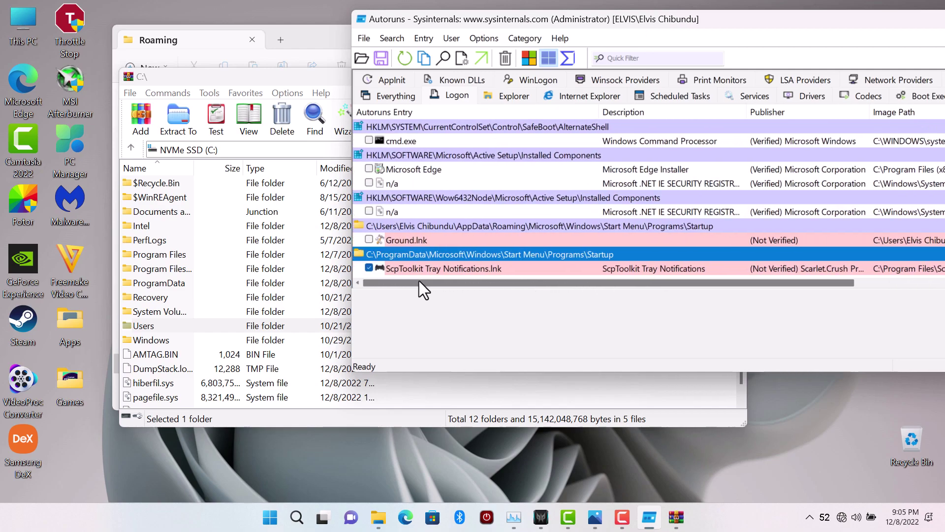
drag(419, 280, 679, 241)
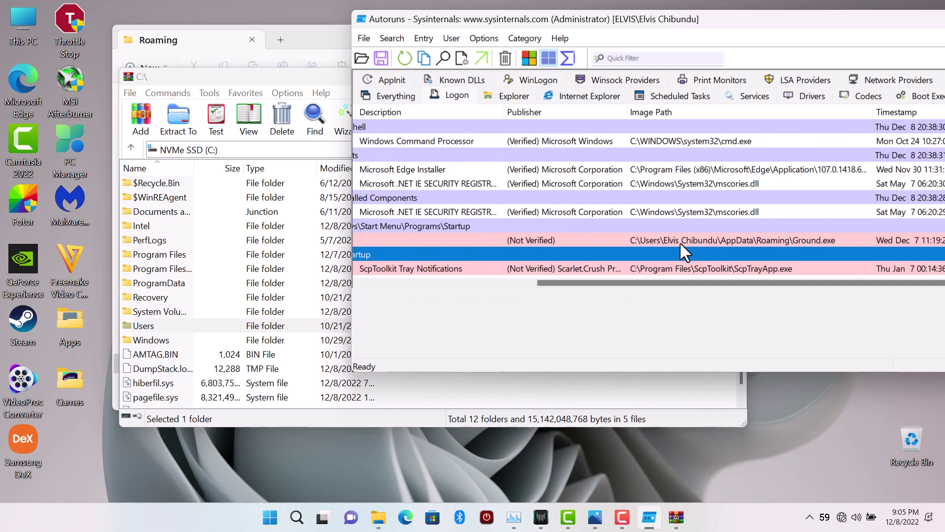
Browse in WinRAR through Users, the user's profile folder and AppData to Roaming, following the Ground.exe image path in Autoruns
double_click(144, 326)
click(833, 286)
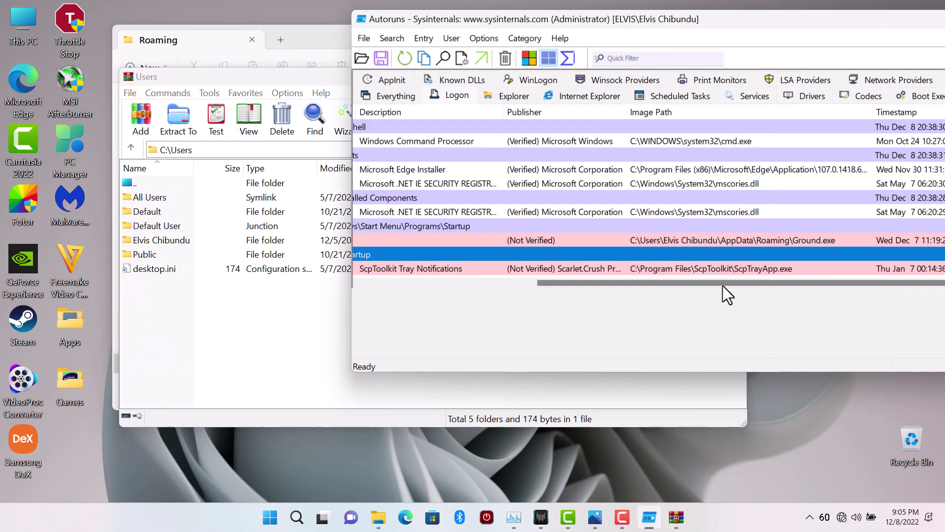
double_click(184, 241)
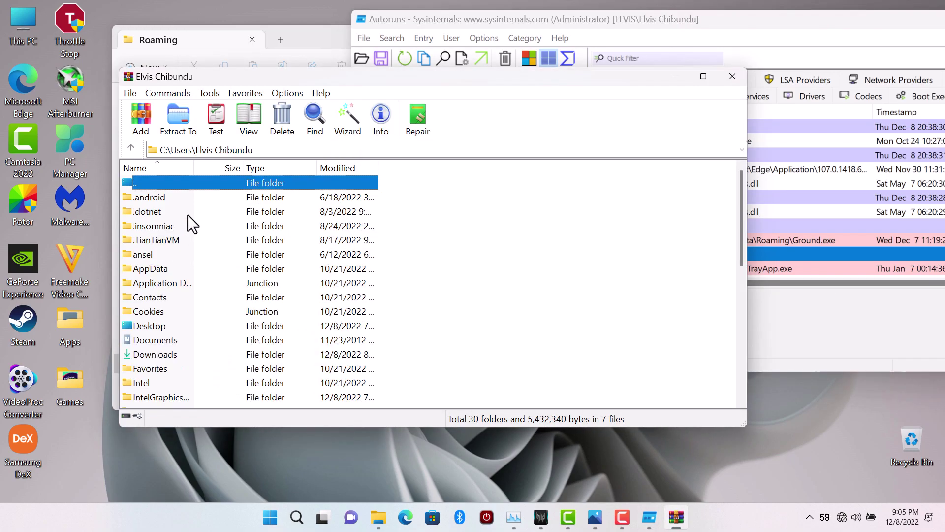
click(932, 331)
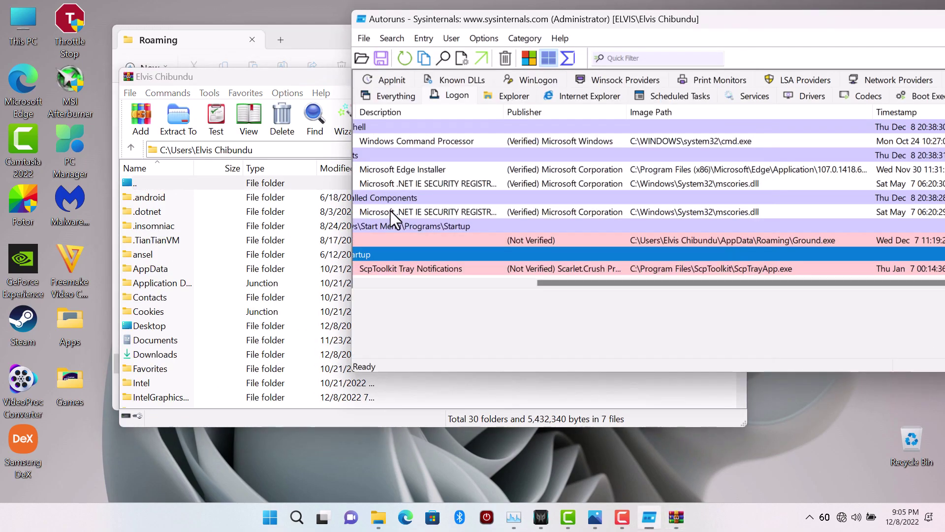
double_click(151, 268)
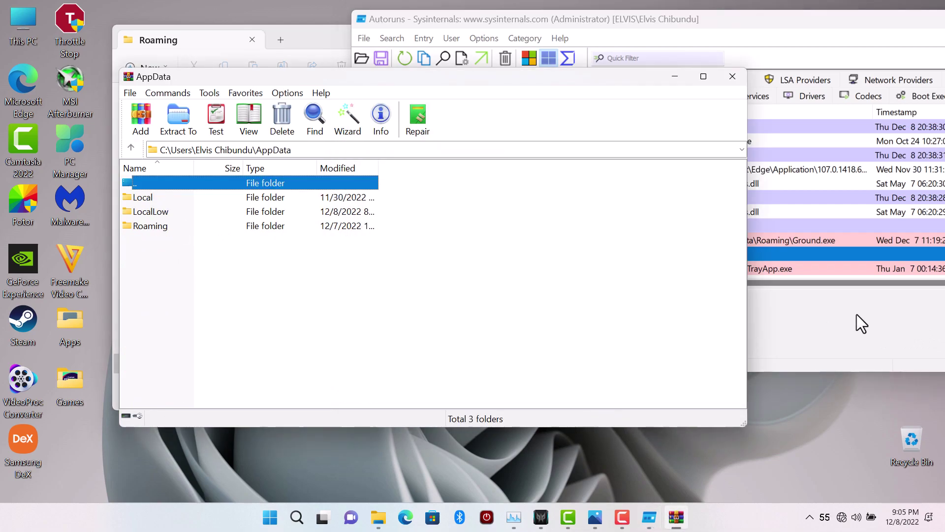
click(825, 294)
double_click(152, 226)
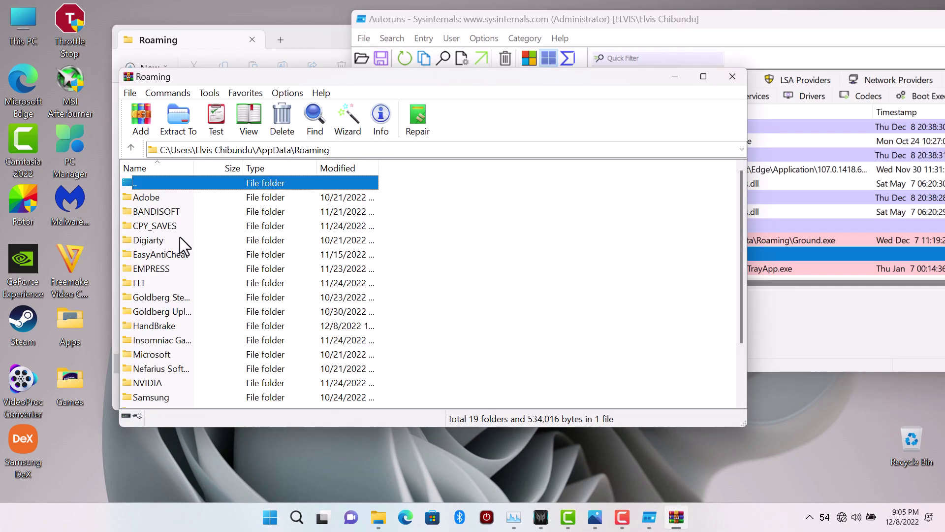
click(776, 367)
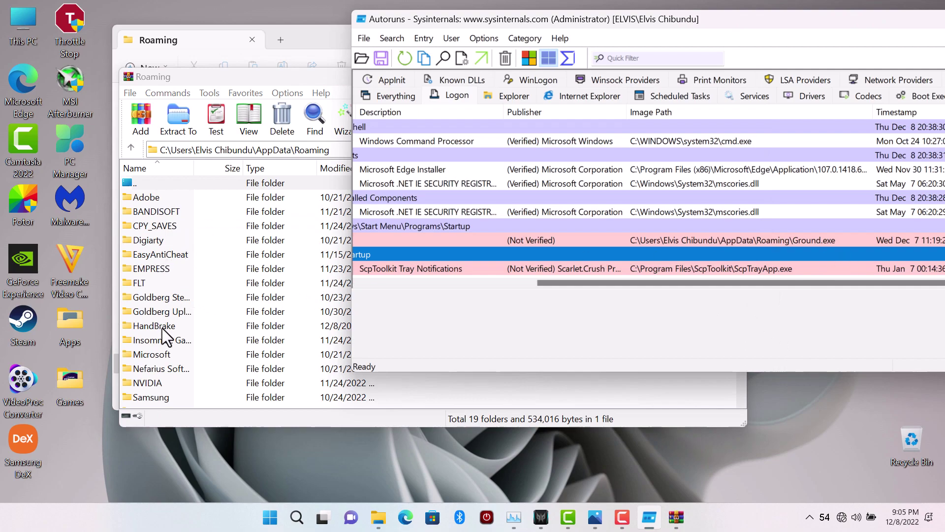
Find Ground.exe in the Roaming folder and delete the file
scroll(162, 317, down, 2)
click(171, 398)
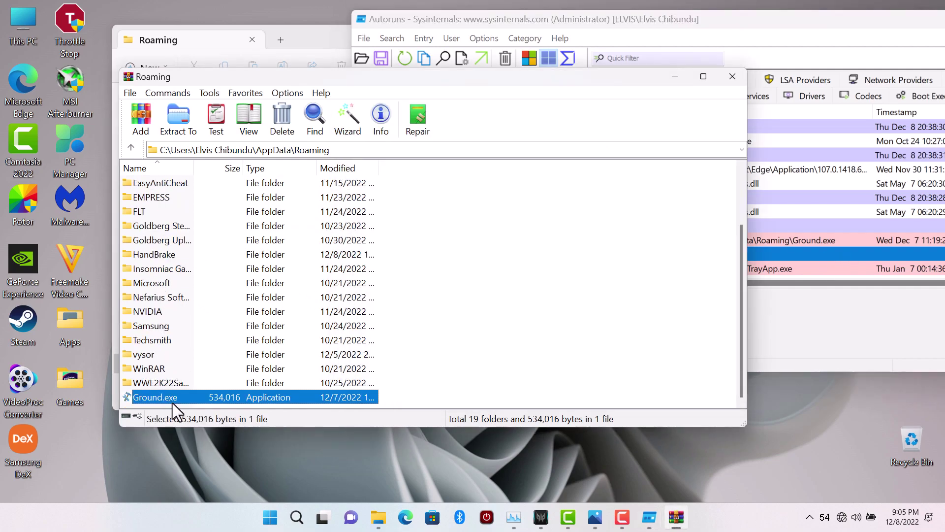
right_click(173, 403)
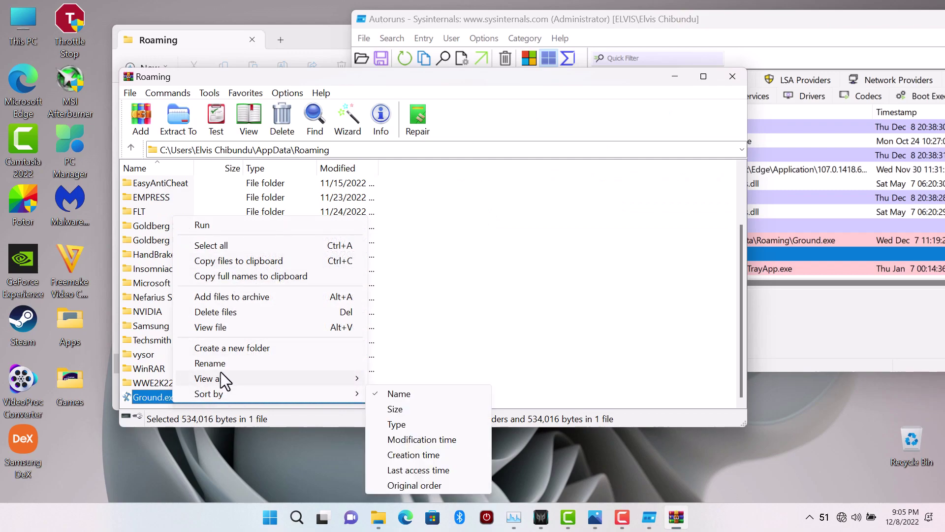
click(154, 395)
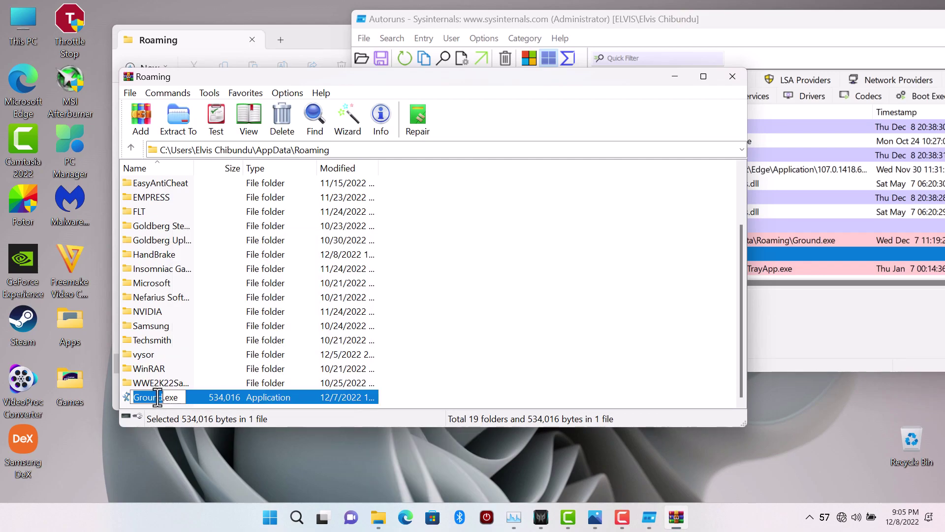
key(Escape)
right_click(215, 397)
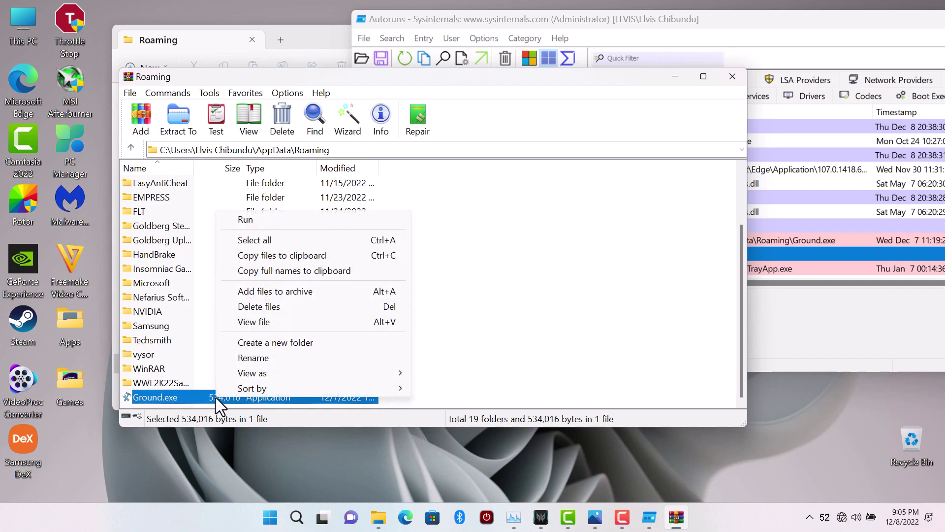
click(261, 306)
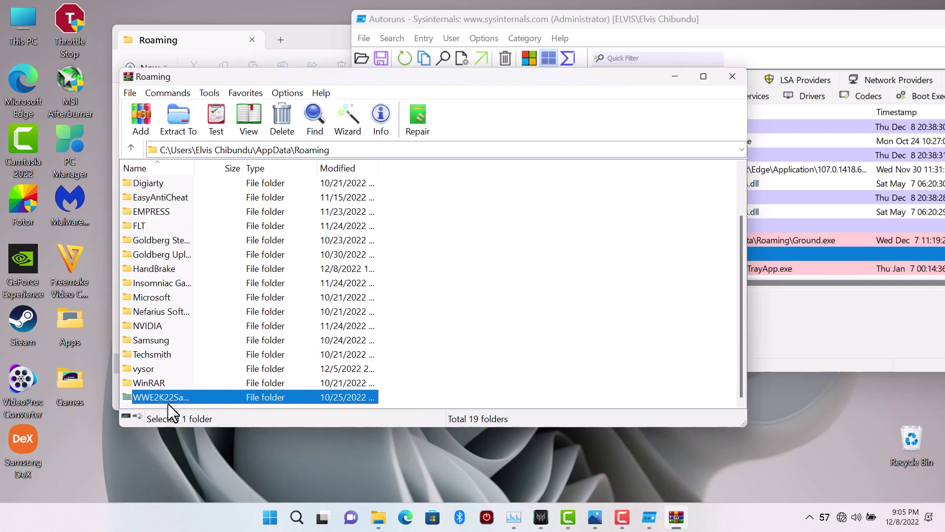
Close WinRAR, refresh the Autoruns logon entries and examine the image path of the Ground.lnk entry
click(738, 74)
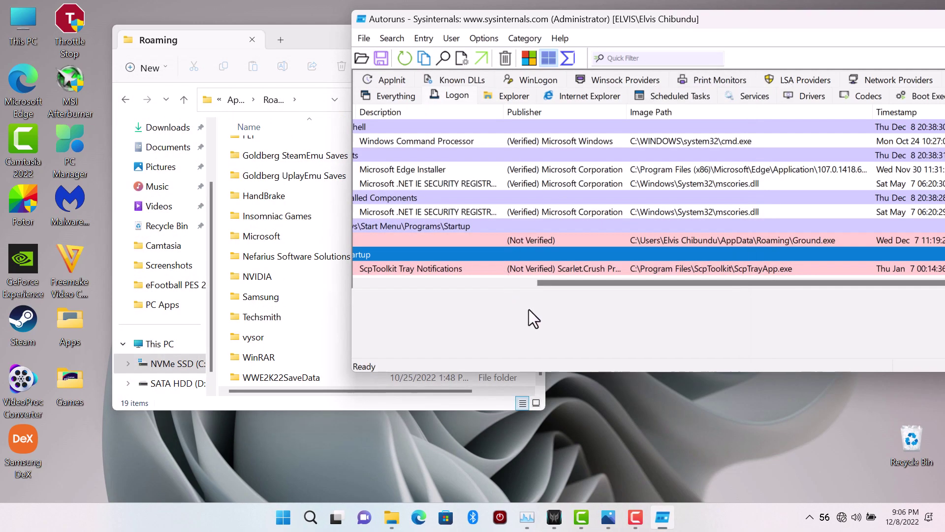
drag(567, 284, 338, 231)
click(403, 62)
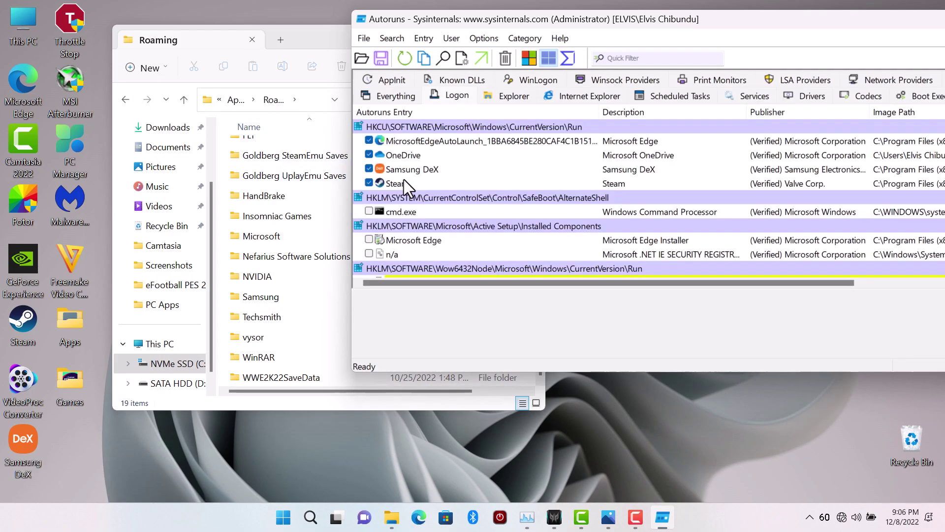
scroll(417, 229, down, 3)
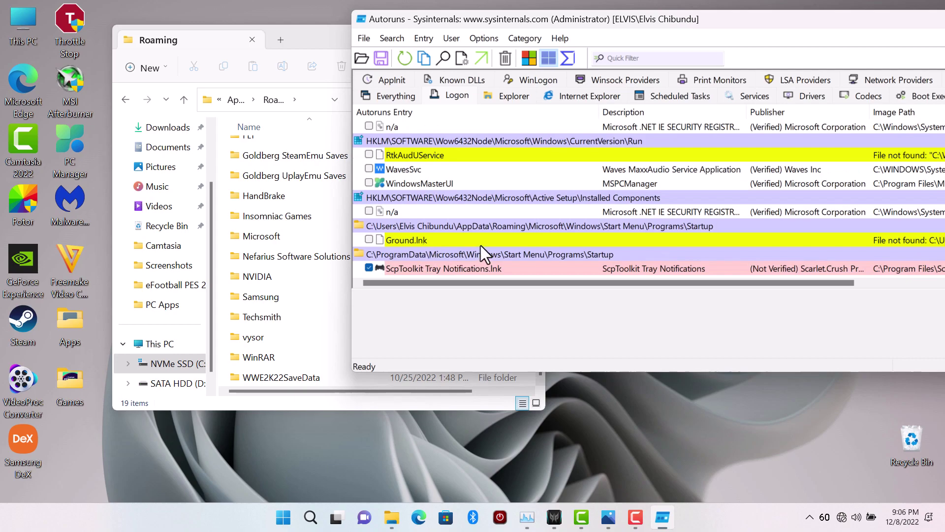
drag(718, 27, 562, 61)
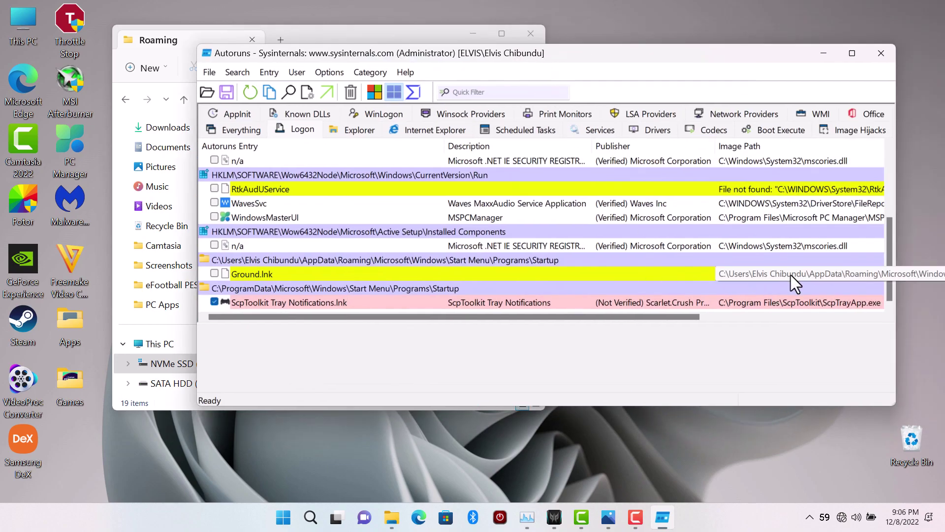
Close the Autoruns and Roaming folder windows, and empty the Recycle Bin
click(881, 53)
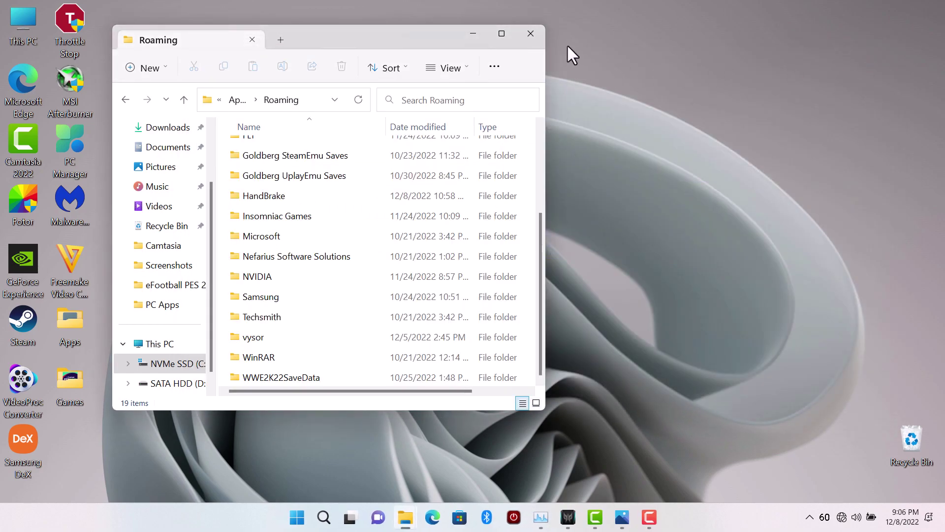
click(534, 39)
right_click(905, 431)
click(786, 322)
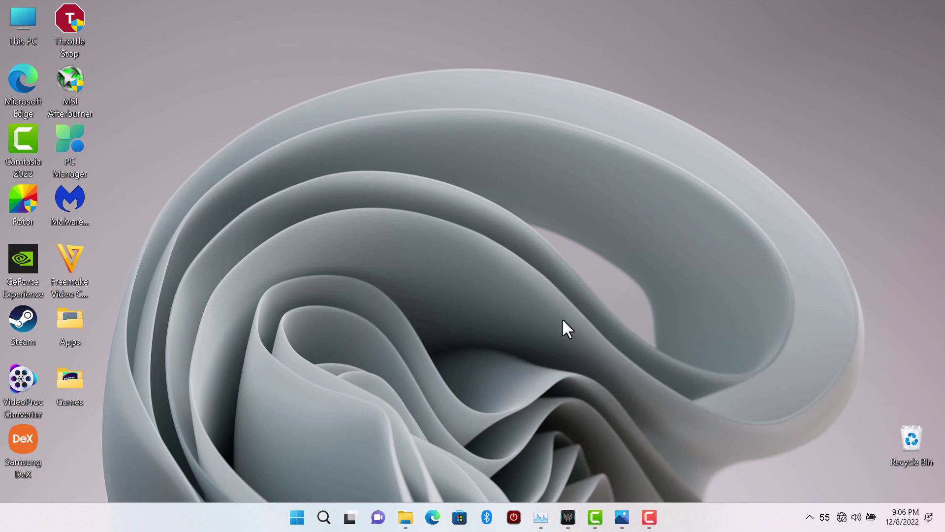
click(510, 302)
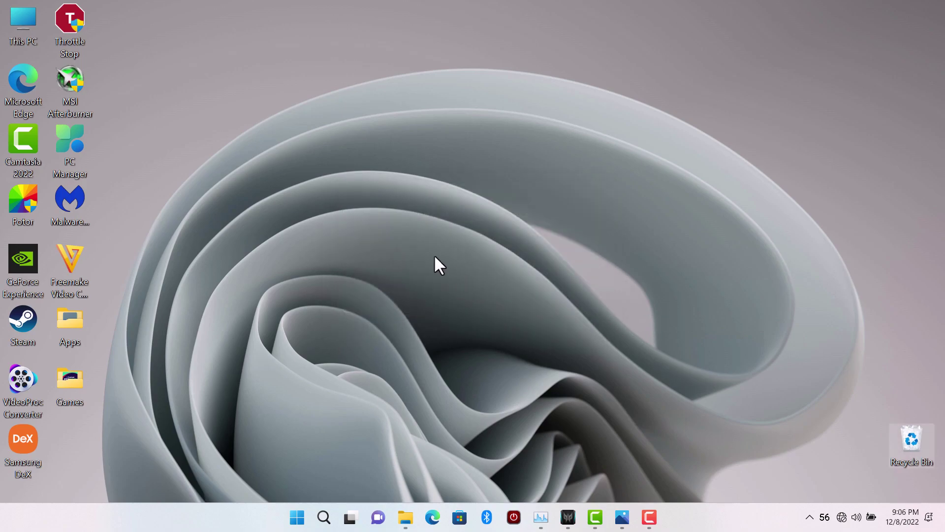
Check the startup apps list in Task Manager for the Ground entry, and close Task Manager
click(541, 517)
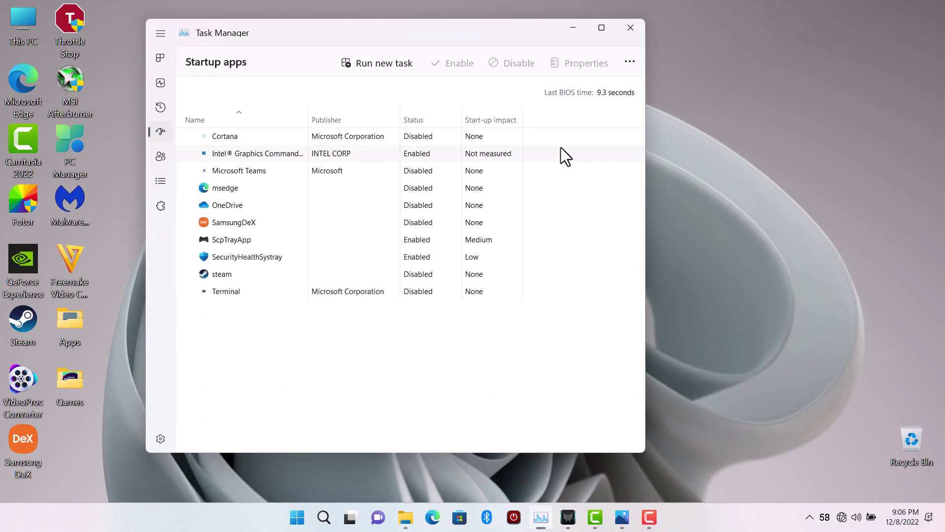
click(630, 28)
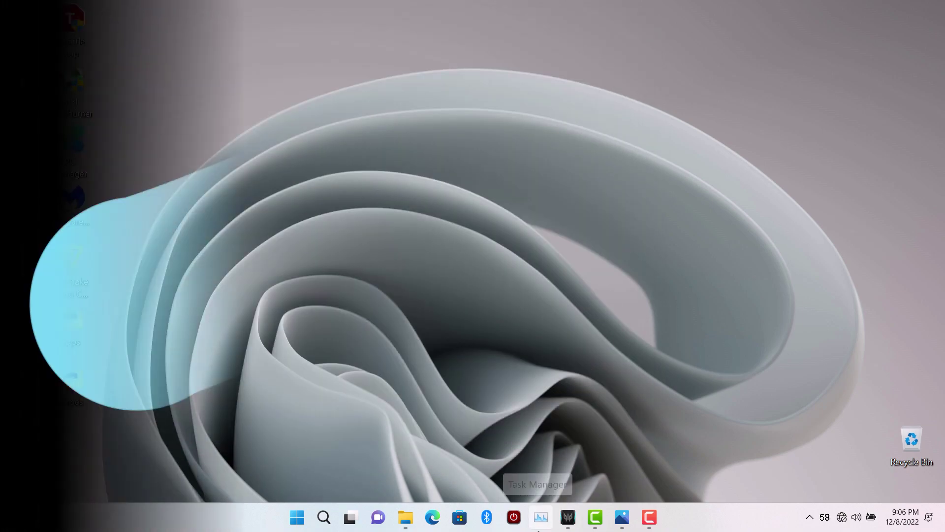